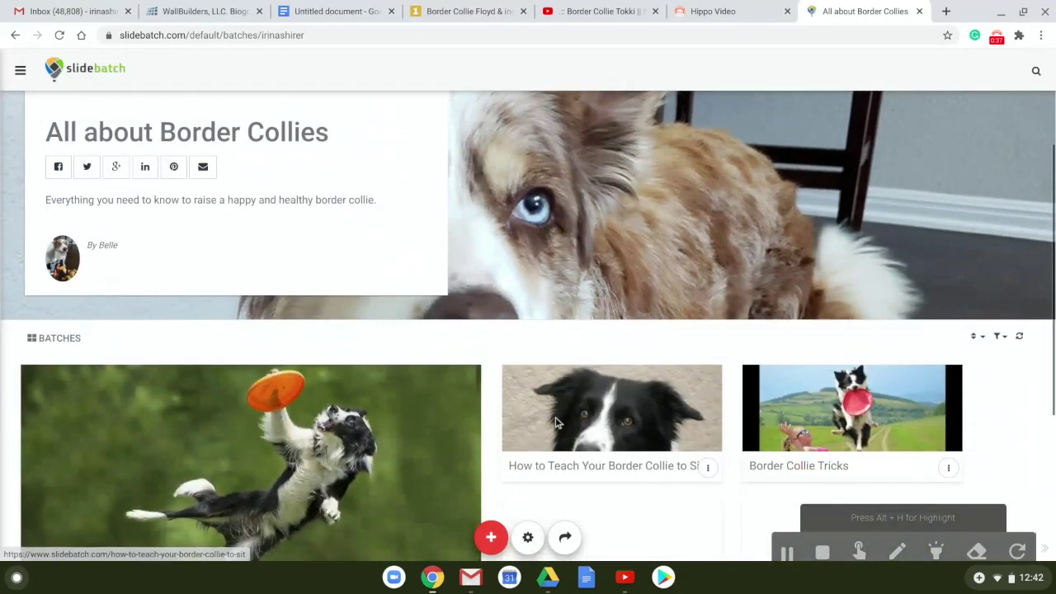
- Open the Border Collie Sports batch and start adding content to it by importing from Instagram
{"action": "scroll", "coordinate": [555, 417], "scroll_direction": "down", "scroll_amount": 1}
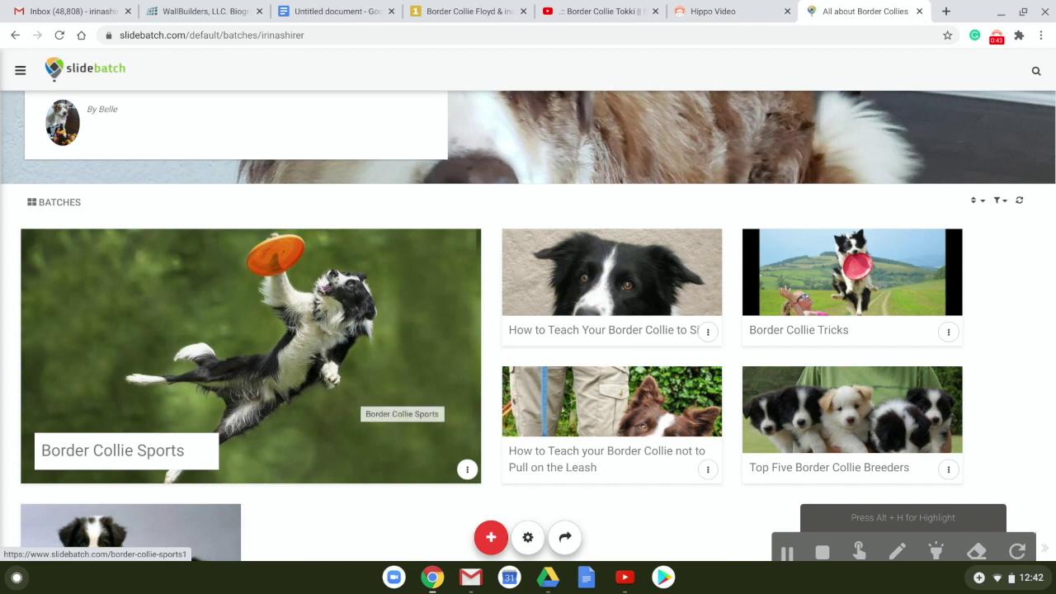
{"action": "left_click", "coordinate": [355, 401]}
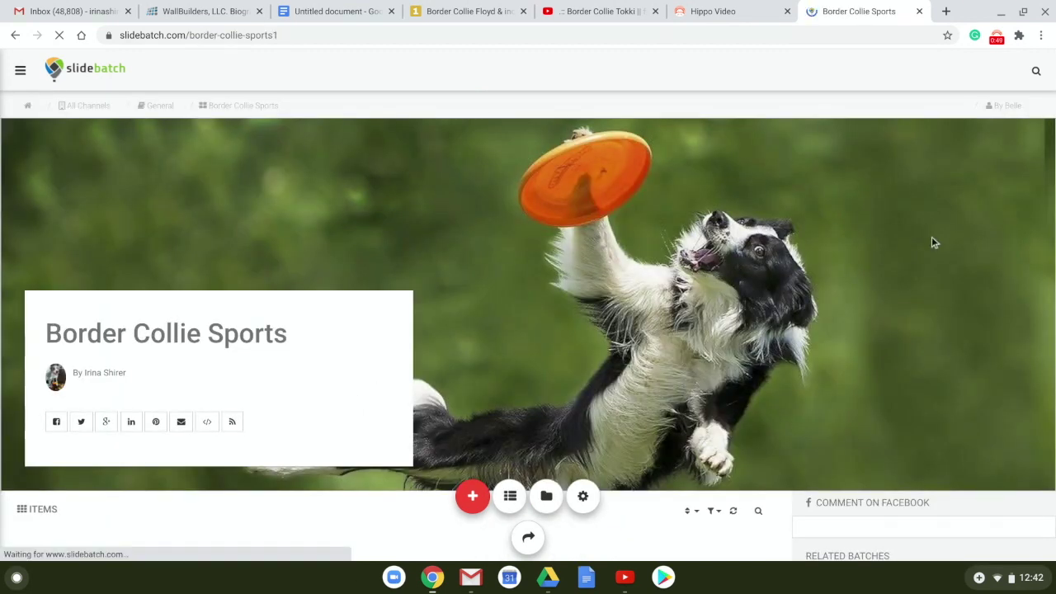
{"action": "scroll", "coordinate": [932, 240], "scroll_direction": "down", "scroll_amount": 1}
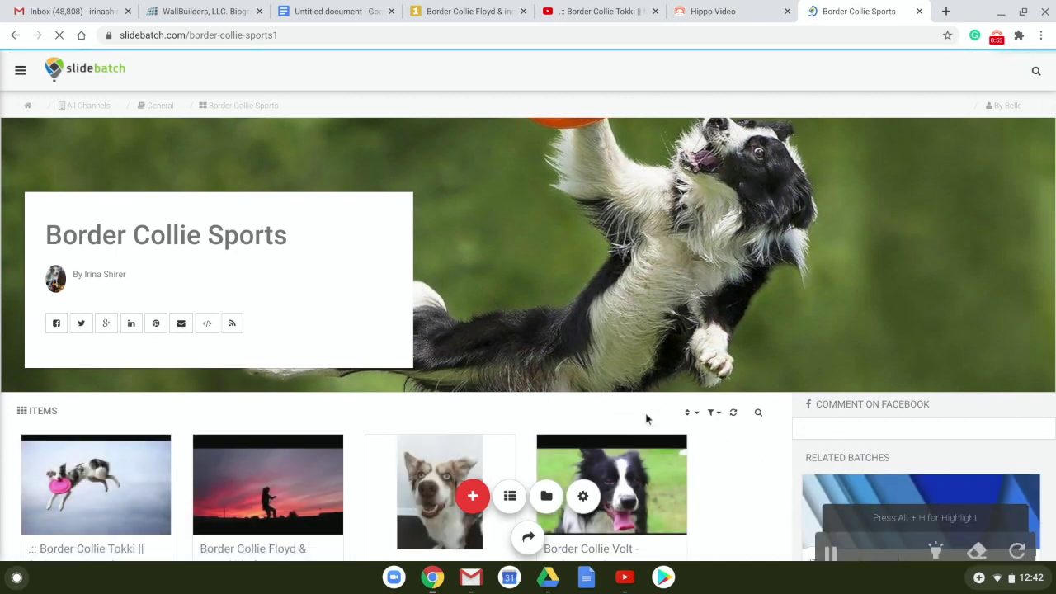
{"action": "left_click", "coordinate": [472, 496]}
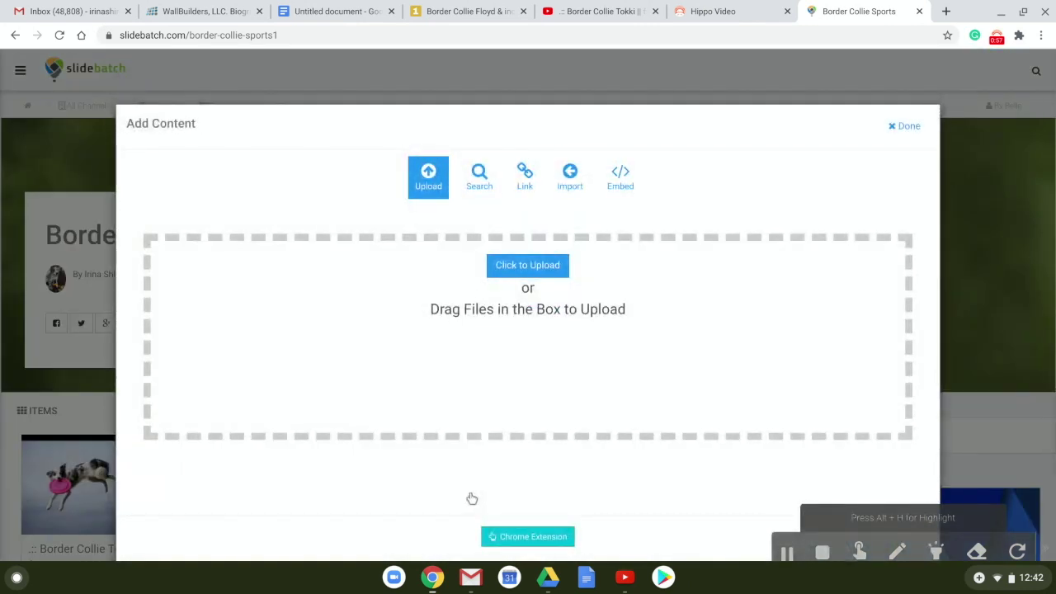
{"action": "left_click", "coordinate": [570, 171]}
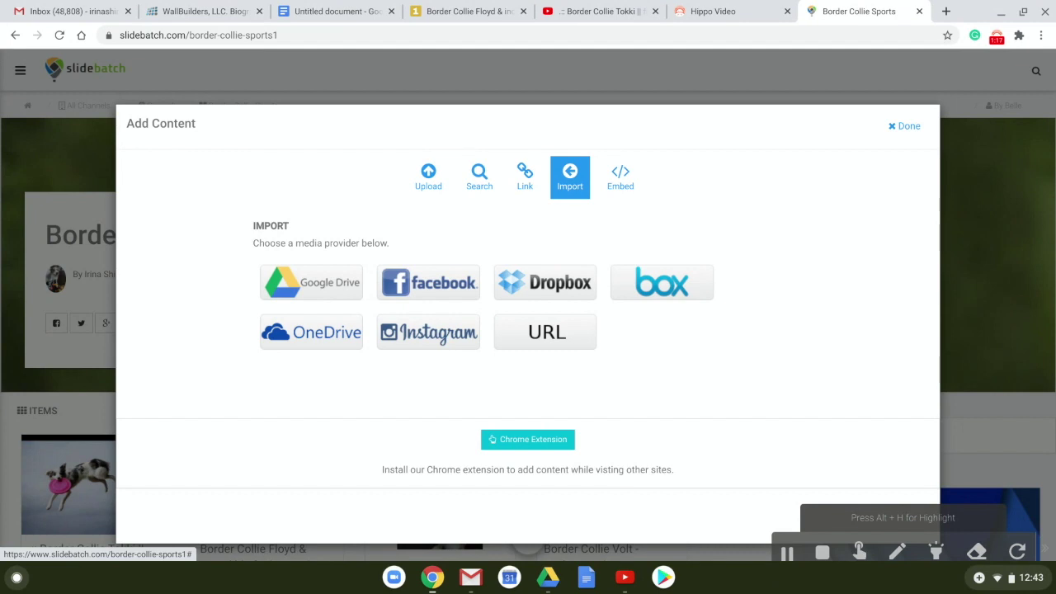
{"action": "left_click", "coordinate": [446, 336]}
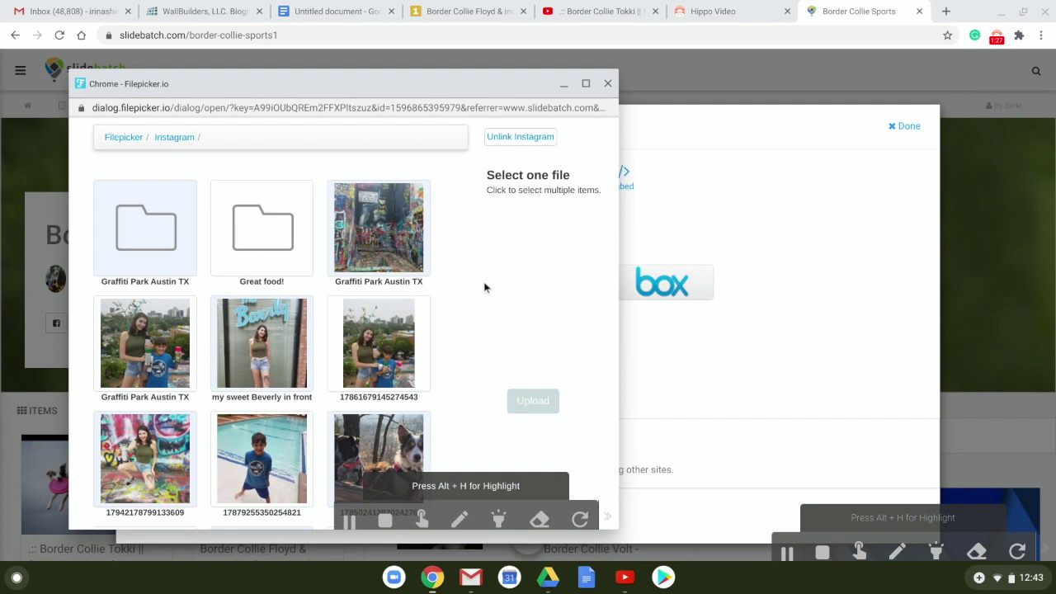
{"action": "scroll", "coordinate": [379, 347], "scroll_direction": "down", "scroll_amount": 2}
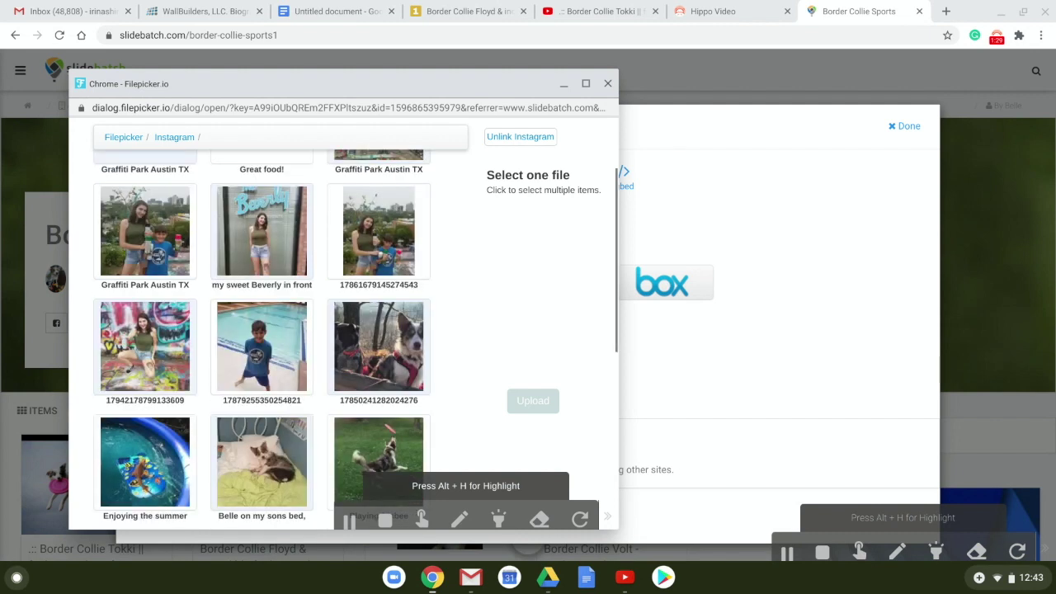
{"action": "scroll", "coordinate": [398, 363], "scroll_direction": "down", "scroll_amount": 1}
{"action": "scroll", "coordinate": [398, 363], "scroll_direction": "down", "scroll_amount": 1}
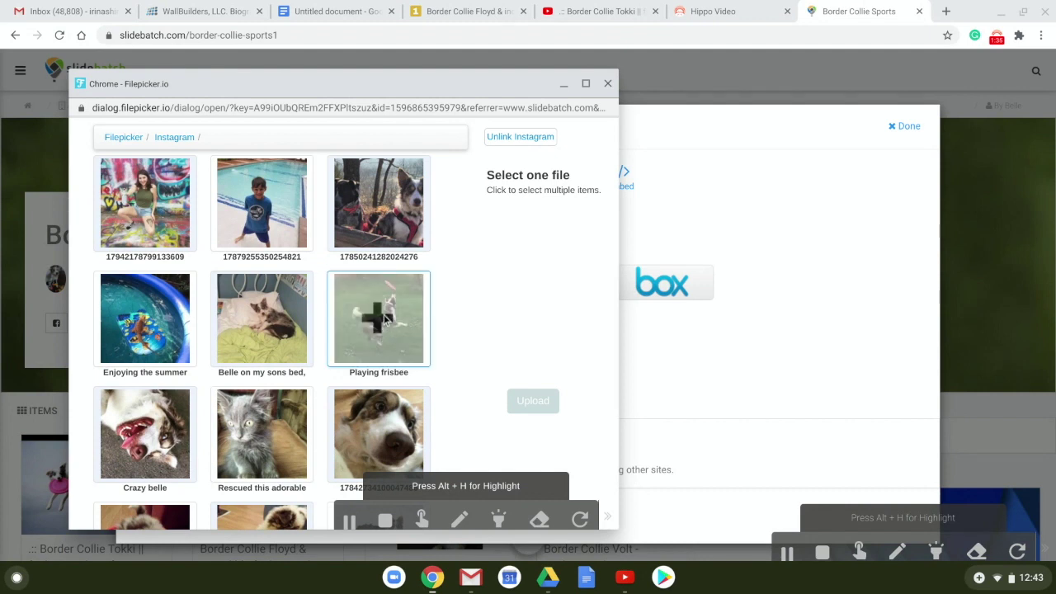
{"action": "left_click", "coordinate": [385, 320]}
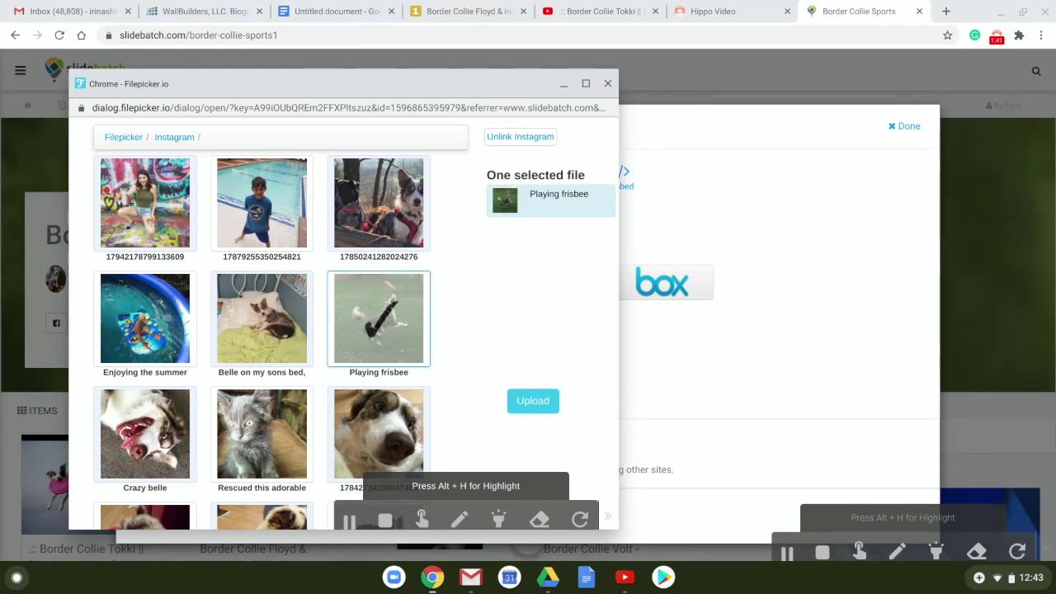
{"action": "left_click", "coordinate": [387, 430]}
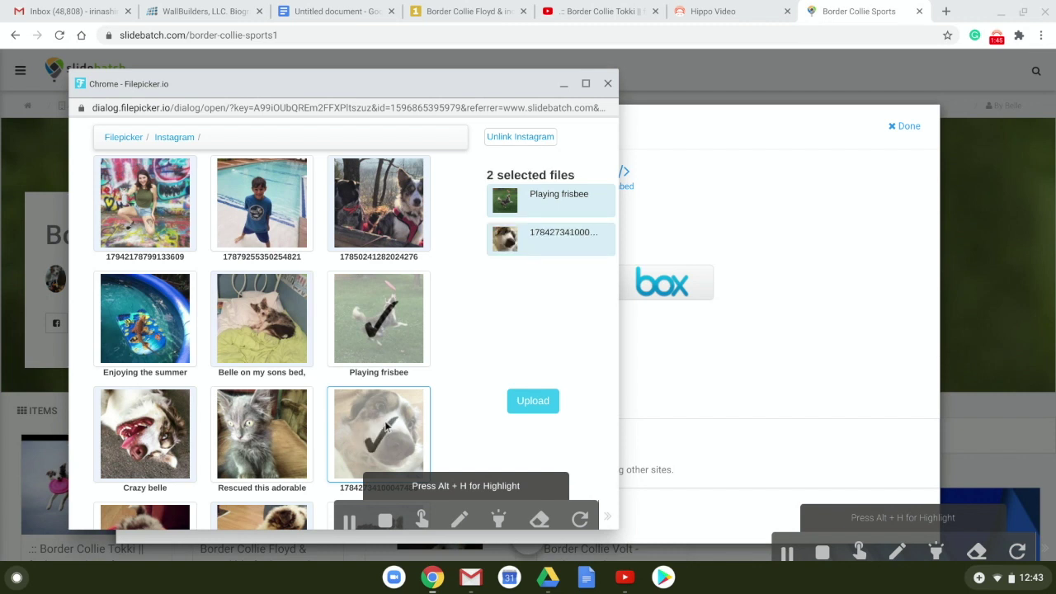
{"action": "scroll", "coordinate": [383, 423], "scroll_direction": "down", "scroll_amount": 3}
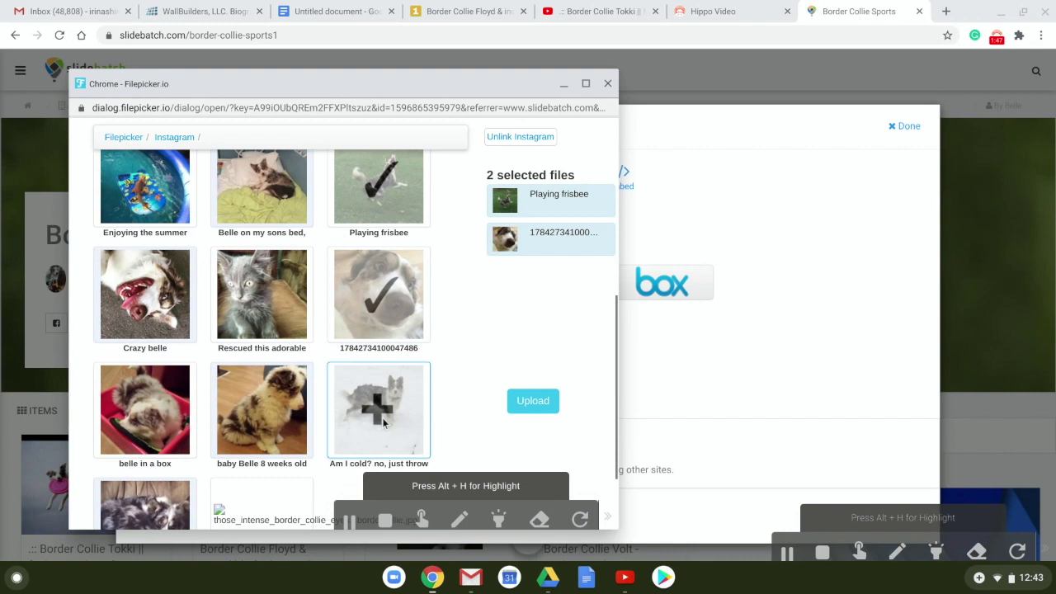
{"action": "left_click", "coordinate": [278, 420]}
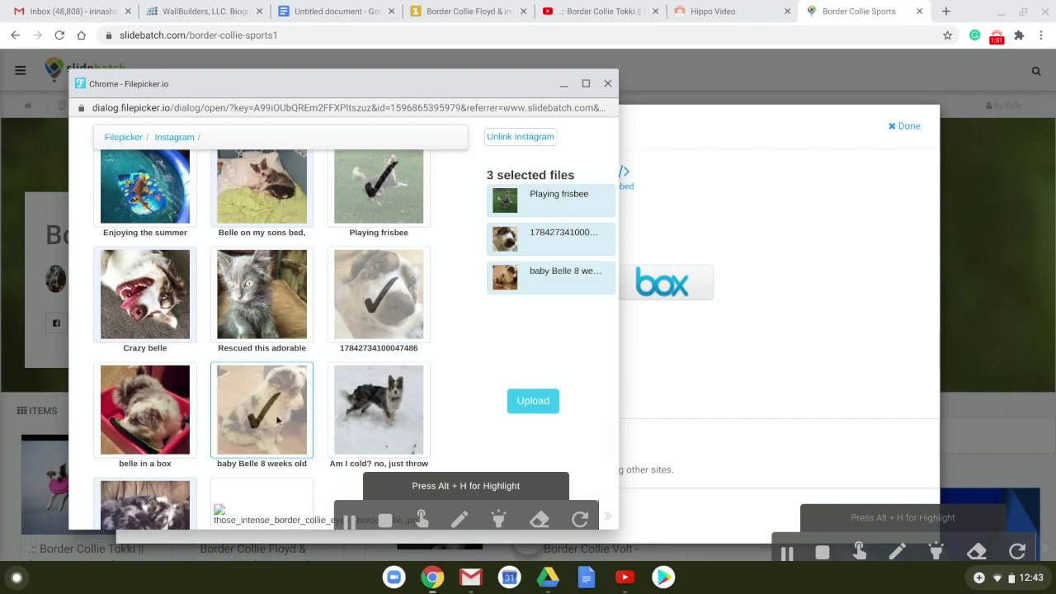
{"action": "scroll", "coordinate": [278, 420], "scroll_direction": "down", "scroll_amount": 1}
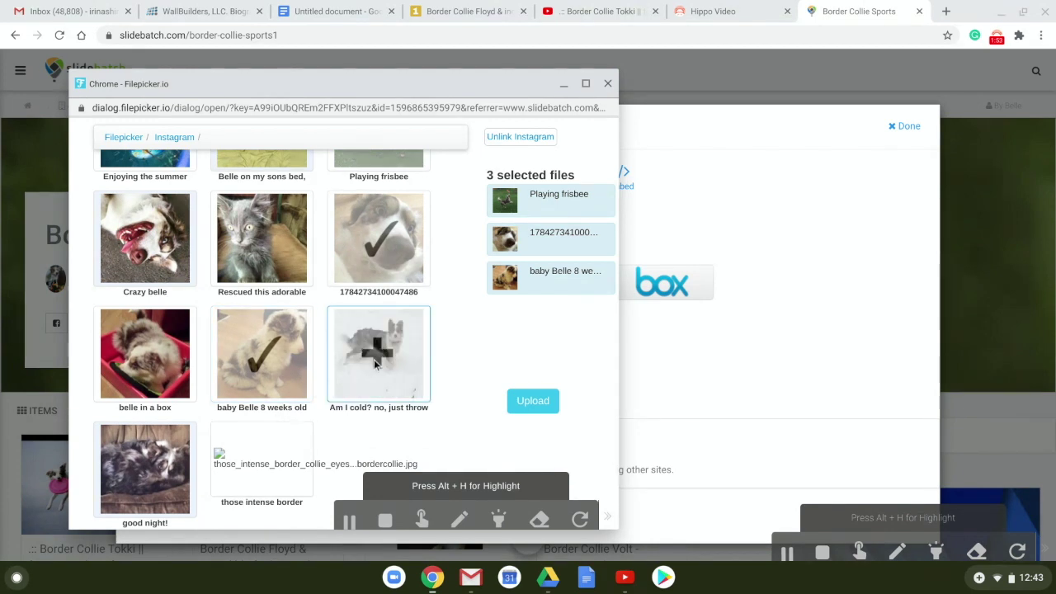
{"action": "left_click", "coordinate": [376, 362]}
{"action": "scroll", "coordinate": [375, 364], "scroll_direction": "up", "scroll_amount": 4}
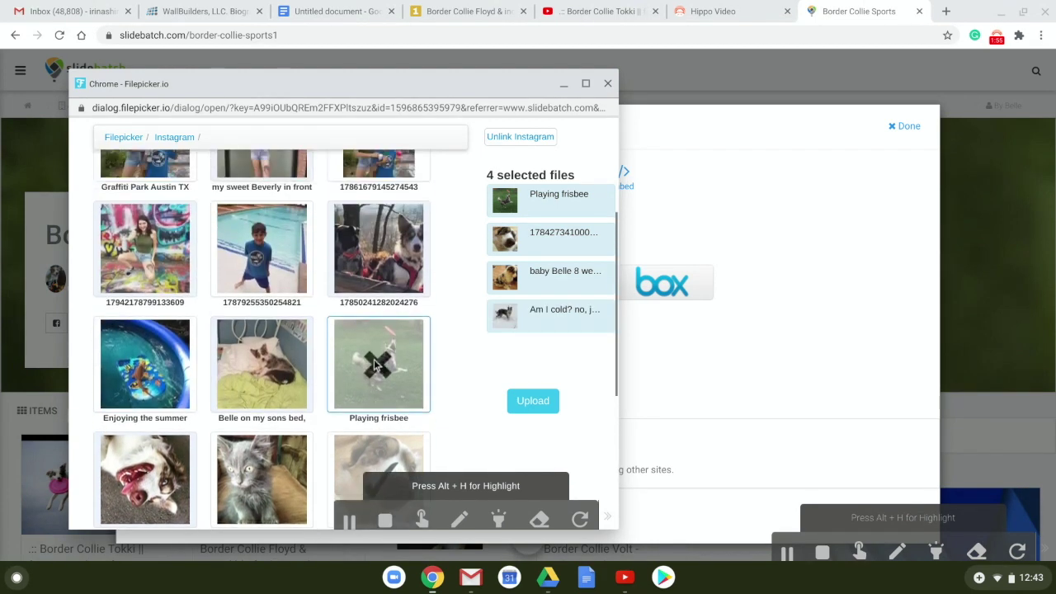
{"action": "scroll", "coordinate": [375, 364], "scroll_direction": "up", "scroll_amount": 1}
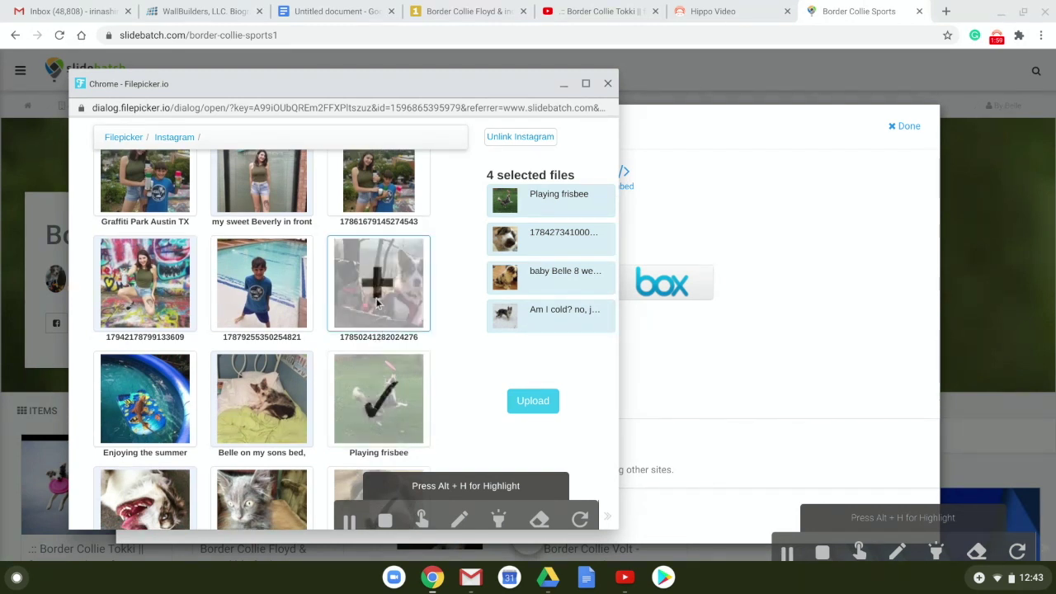
{"action": "left_click", "coordinate": [377, 293]}
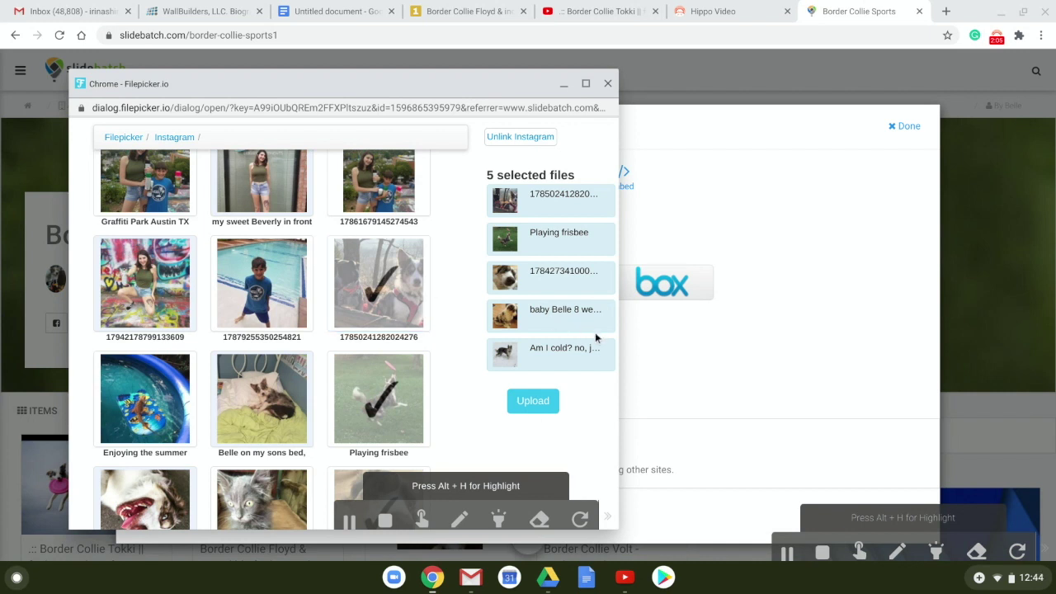
{"action": "left_click", "coordinate": [532, 403]}
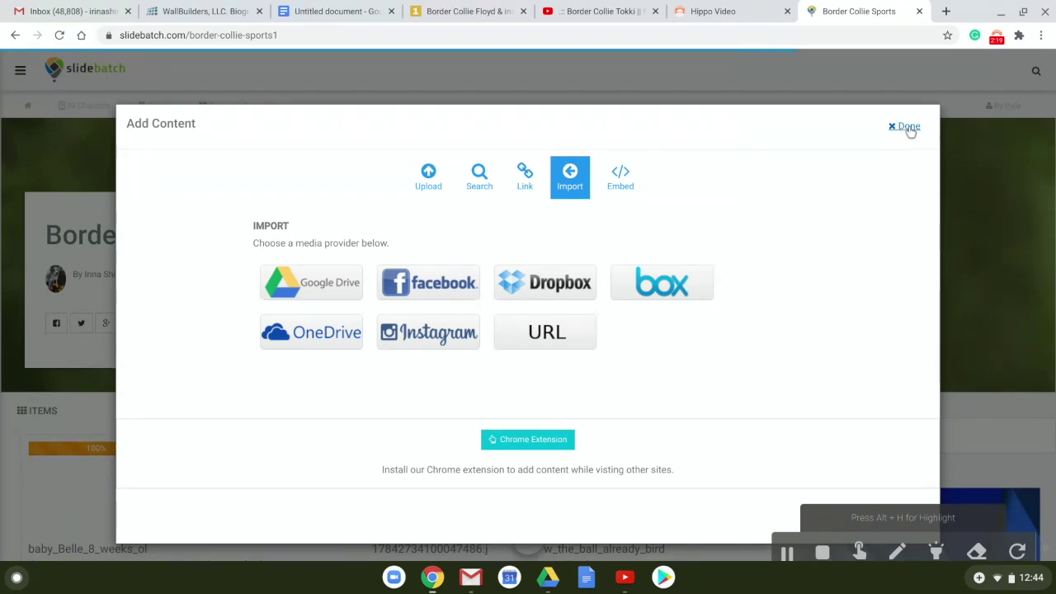
{"action": "left_click", "coordinate": [908, 127]}
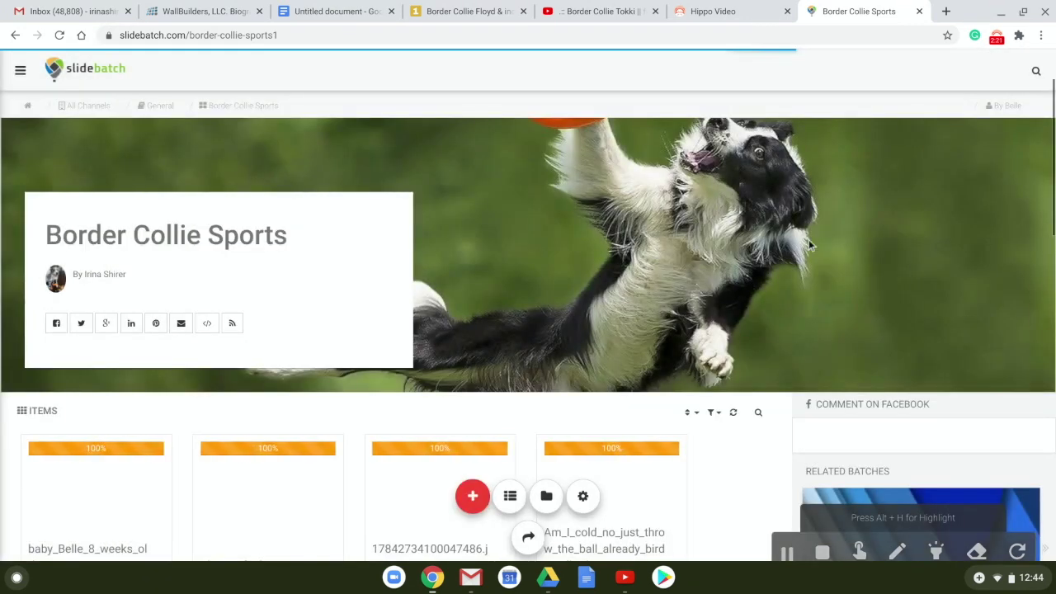
- Look through the batch's items to check the newly imported photos alongside the existing videos, links and images
{"action": "scroll", "coordinate": [807, 247], "scroll_direction": "down", "scroll_amount": 1}
{"action": "scroll", "coordinate": [807, 247], "scroll_direction": "down", "scroll_amount": 1}
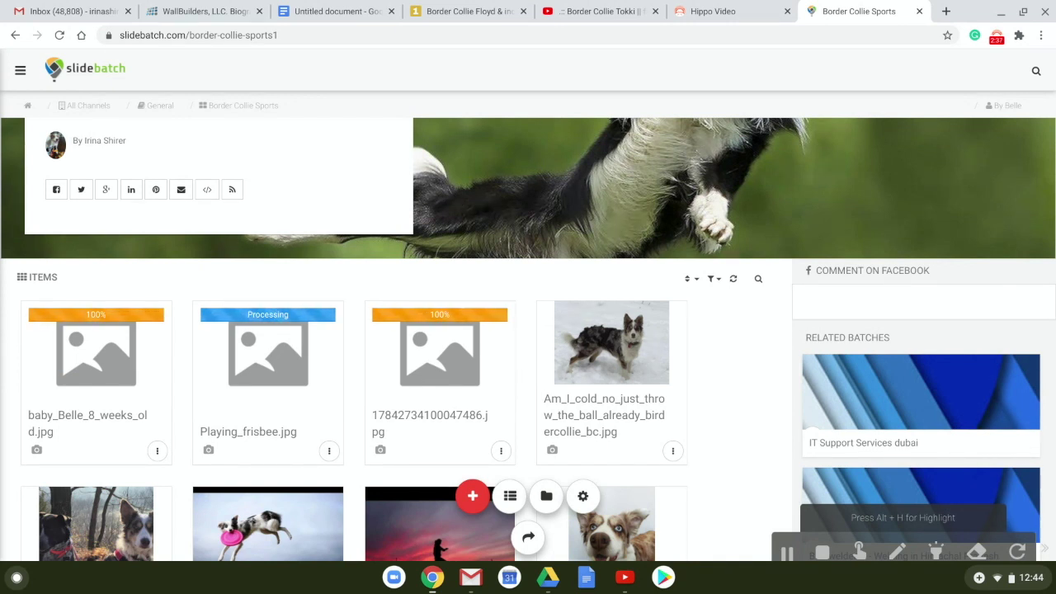
{"action": "scroll", "coordinate": [527, 339], "scroll_direction": "down", "scroll_amount": 1}
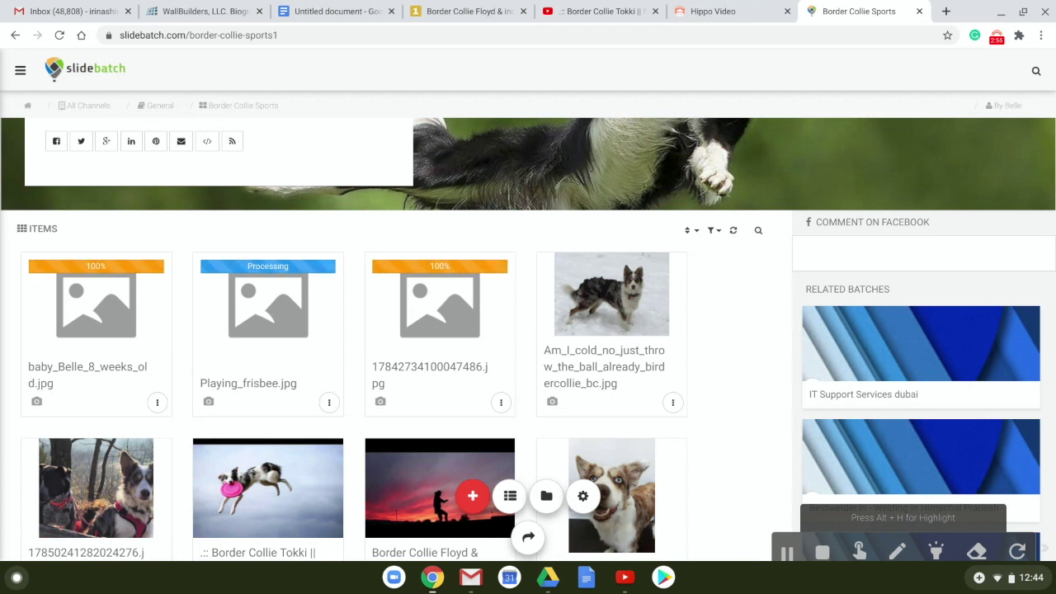
{"action": "scroll", "coordinate": [528, 338], "scroll_direction": "down", "scroll_amount": 3}
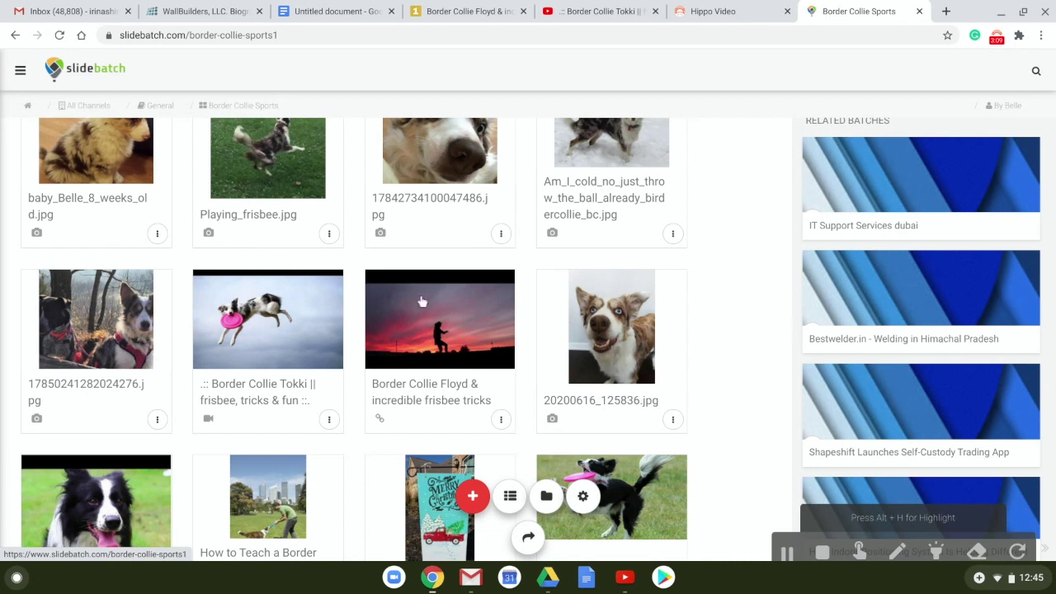
{"action": "scroll", "coordinate": [510, 363], "scroll_direction": "down", "scroll_amount": 2}
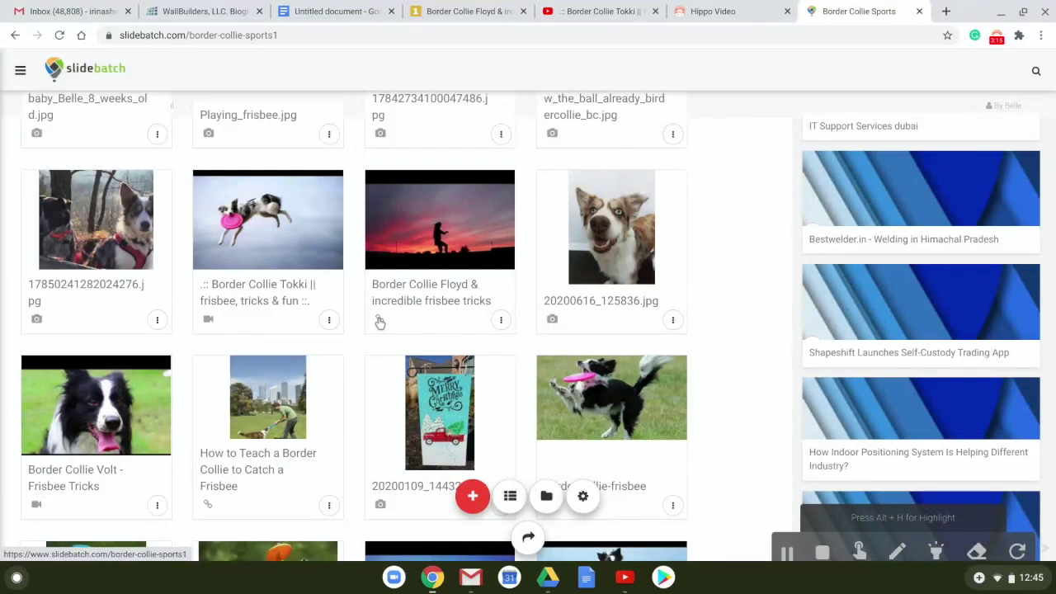
{"action": "scroll", "coordinate": [381, 325], "scroll_direction": "down", "scroll_amount": 4}
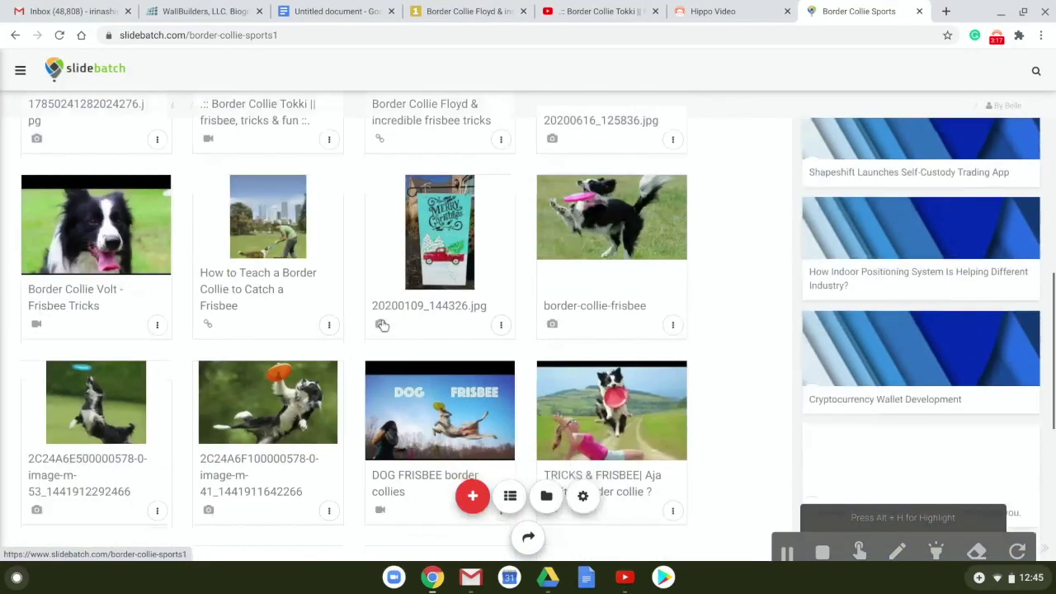
{"action": "scroll", "coordinate": [382, 324], "scroll_direction": "up", "scroll_amount": 9}
{"action": "scroll", "coordinate": [528, 331], "scroll_direction": "down", "scroll_amount": 1}
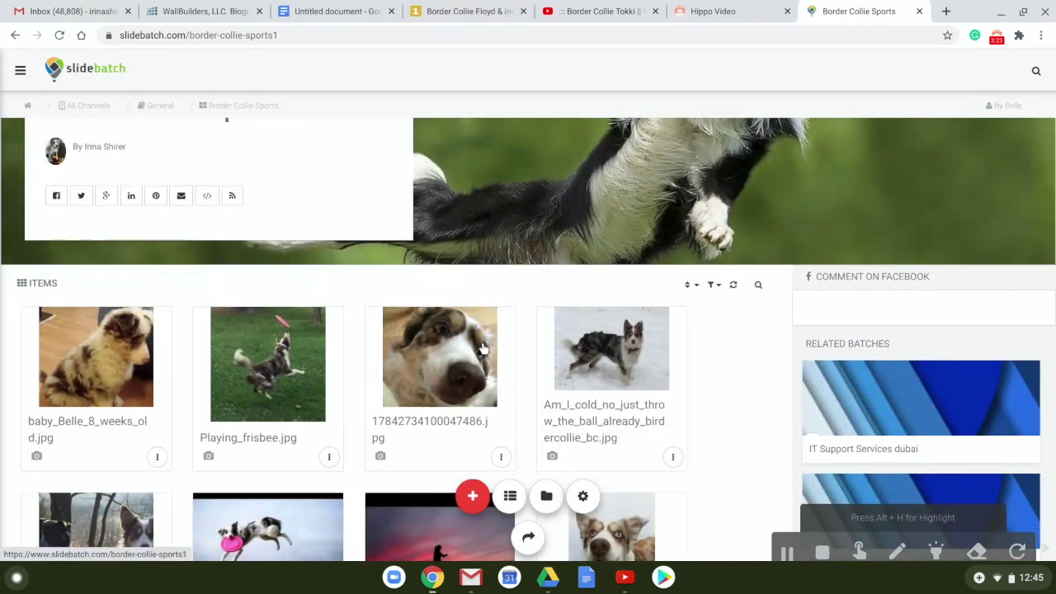
- Filter the batch's items to show only videos and review them
{"action": "left_click", "coordinate": [714, 285]}
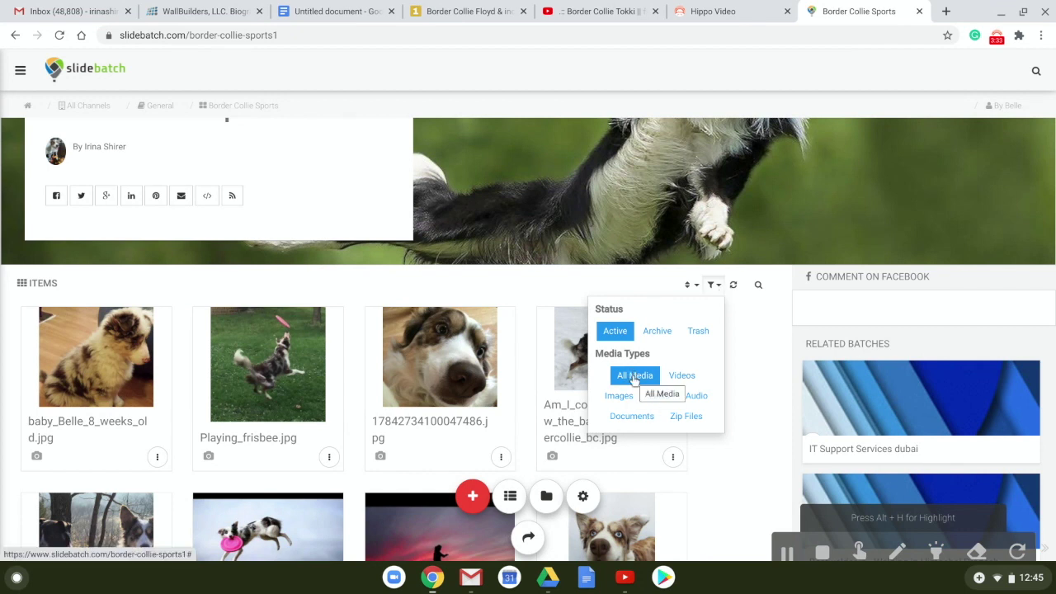
{"action": "left_click", "coordinate": [682, 376]}
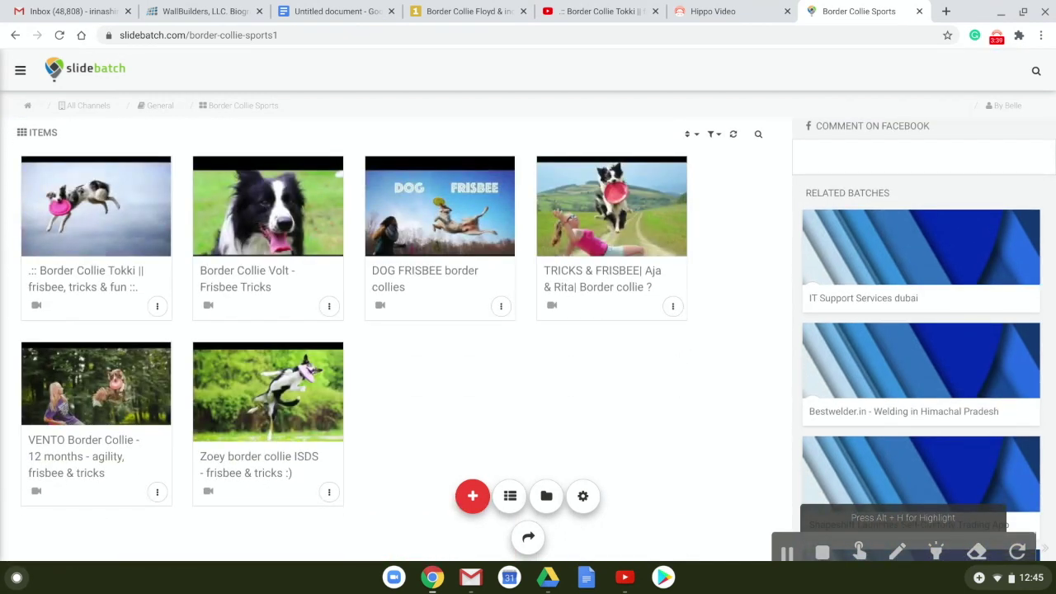
{"action": "scroll", "coordinate": [697, 177], "scroll_direction": "down", "scroll_amount": 3}
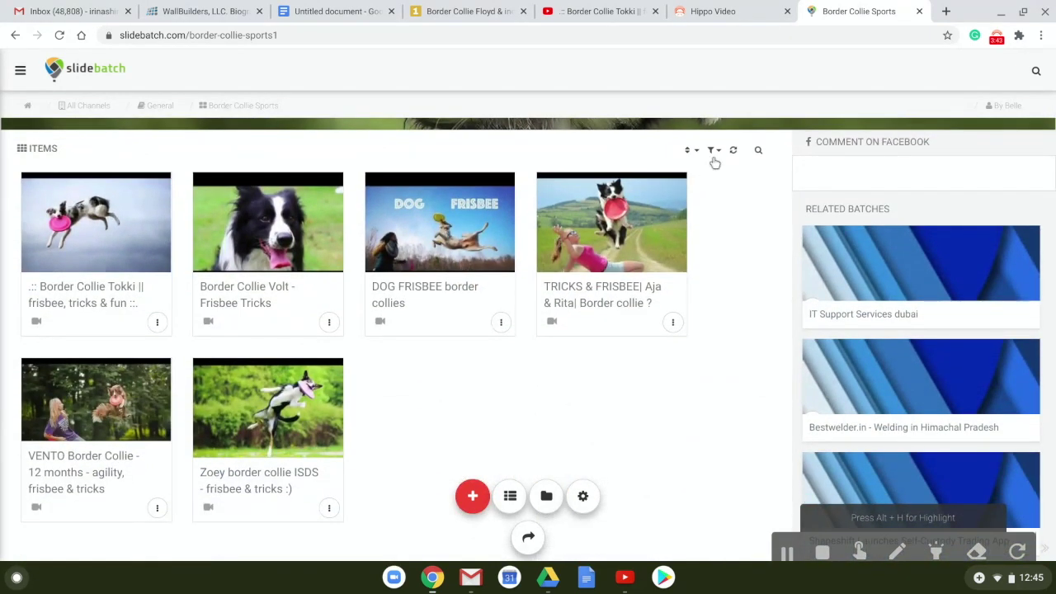
- Switch the media type filter of the batch's items to images
{"action": "left_click", "coordinate": [714, 154]}
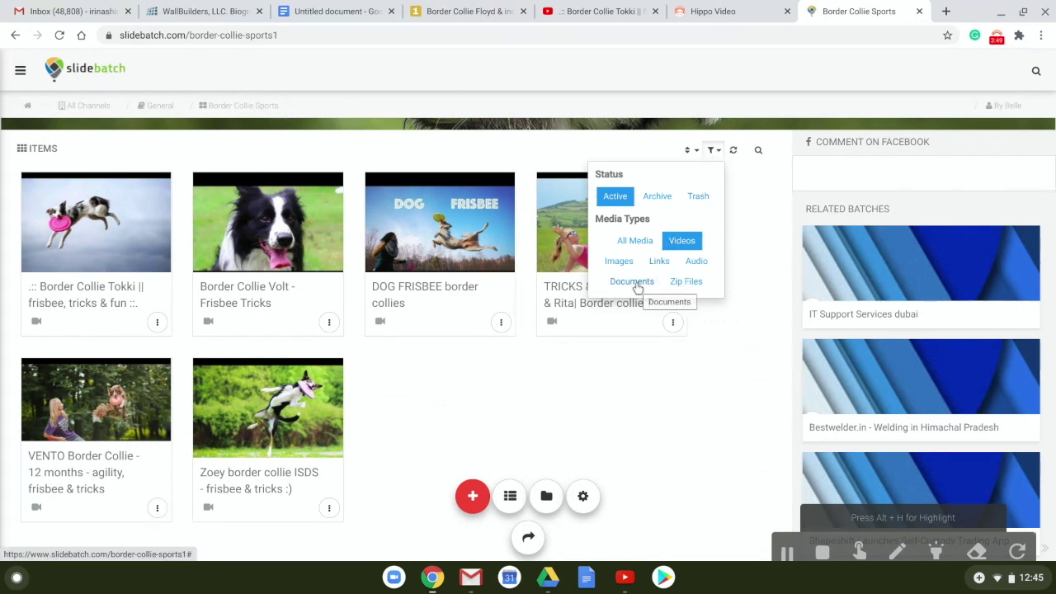
{"action": "left_click", "coordinate": [619, 261]}
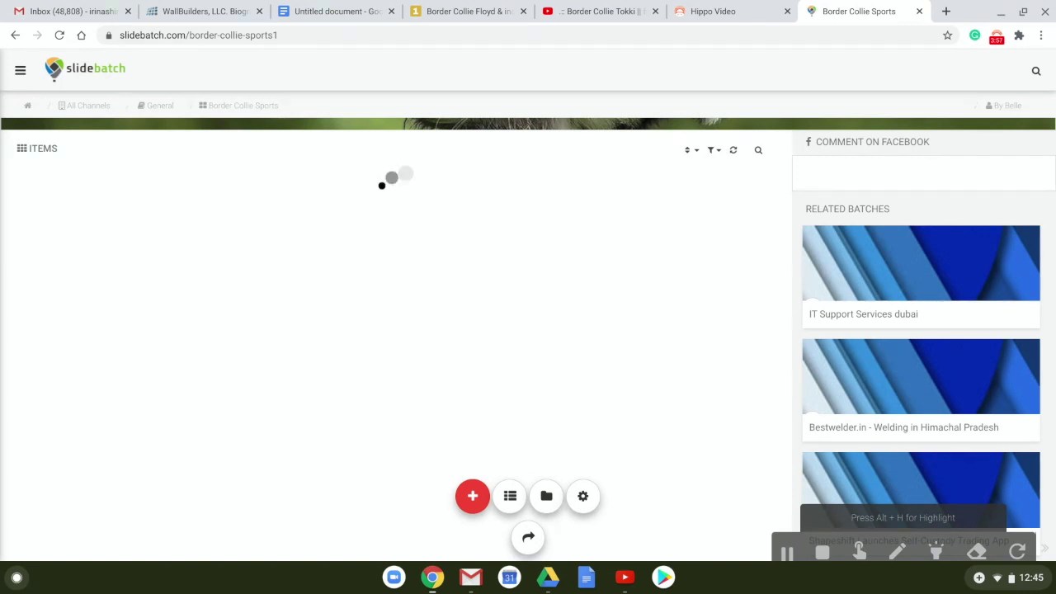
{"action": "scroll", "coordinate": [396, 330], "scroll_direction": "up", "scroll_amount": 1}
{"action": "scroll", "coordinate": [757, 272], "scroll_direction": "up", "scroll_amount": 2}
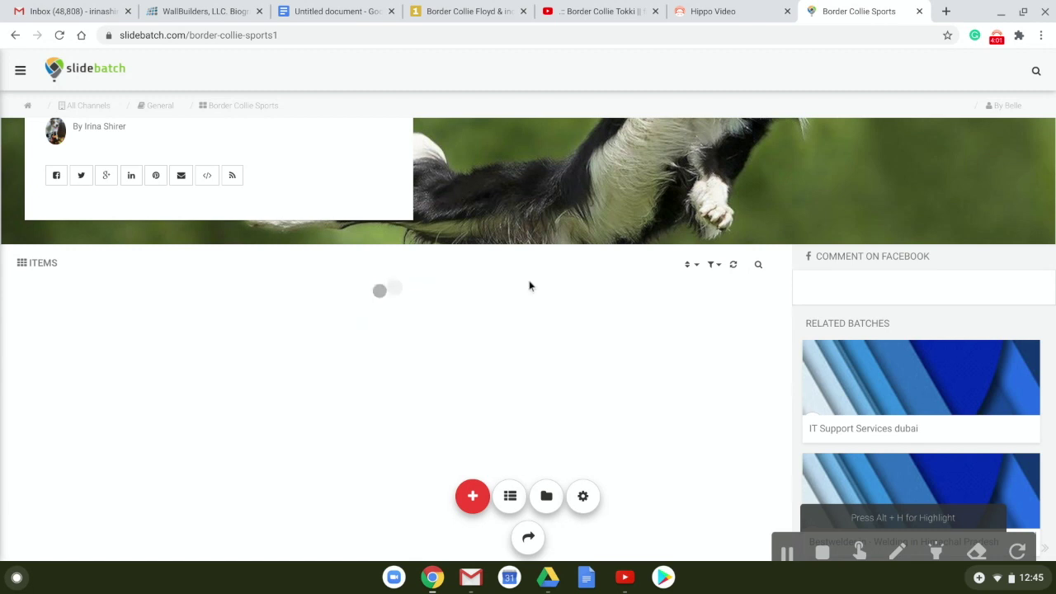
{"action": "scroll", "coordinate": [529, 283], "scroll_direction": "up", "scroll_amount": 4}
{"action": "scroll", "coordinate": [529, 285], "scroll_direction": "down", "scroll_amount": 2}
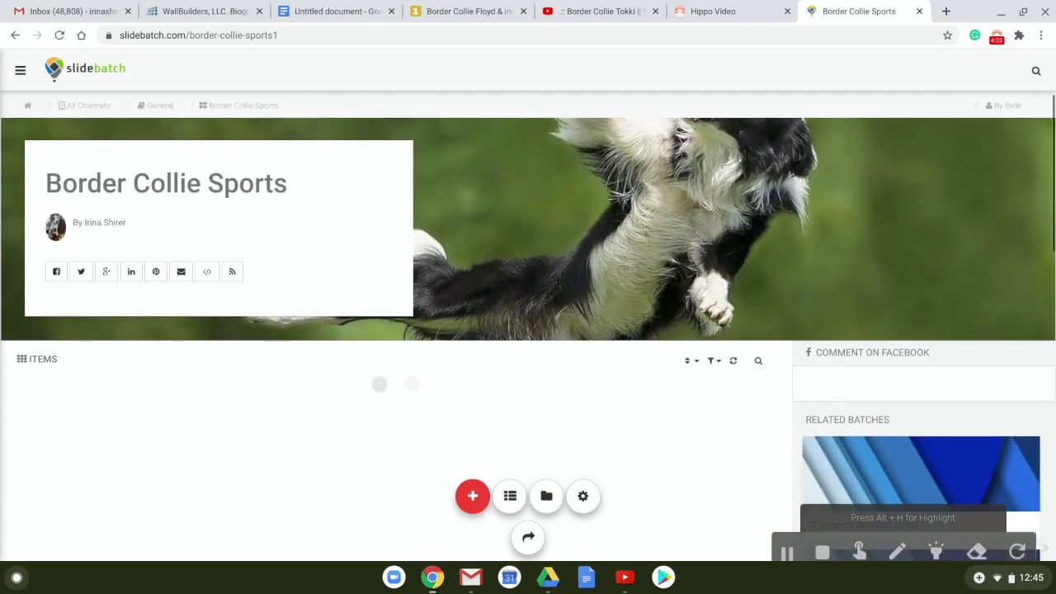
- Reset the item filter to all media and look over the full batch
{"action": "left_click", "coordinate": [715, 363]}
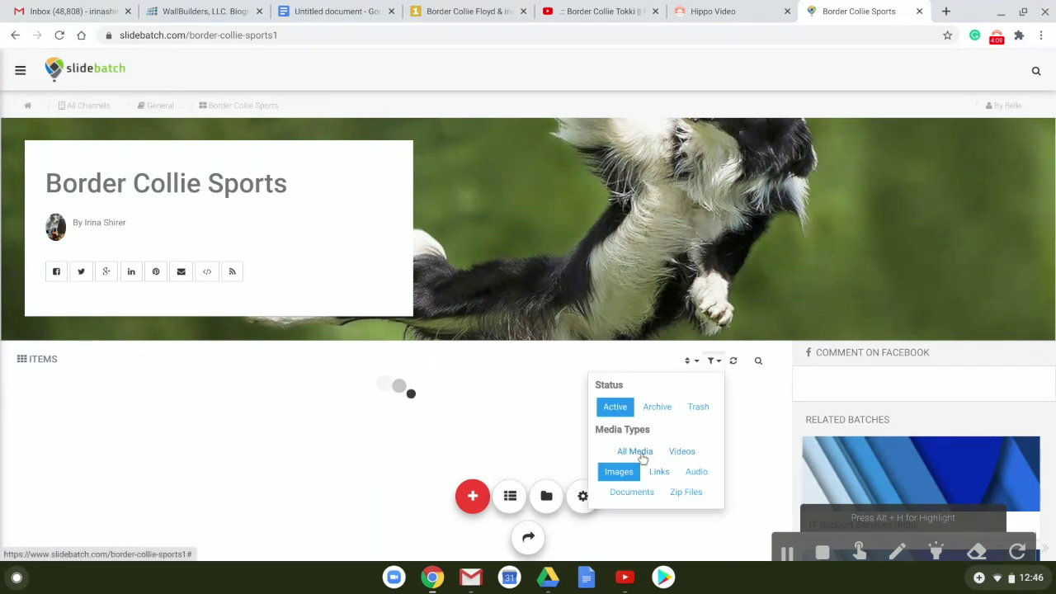
{"action": "left_click", "coordinate": [642, 459]}
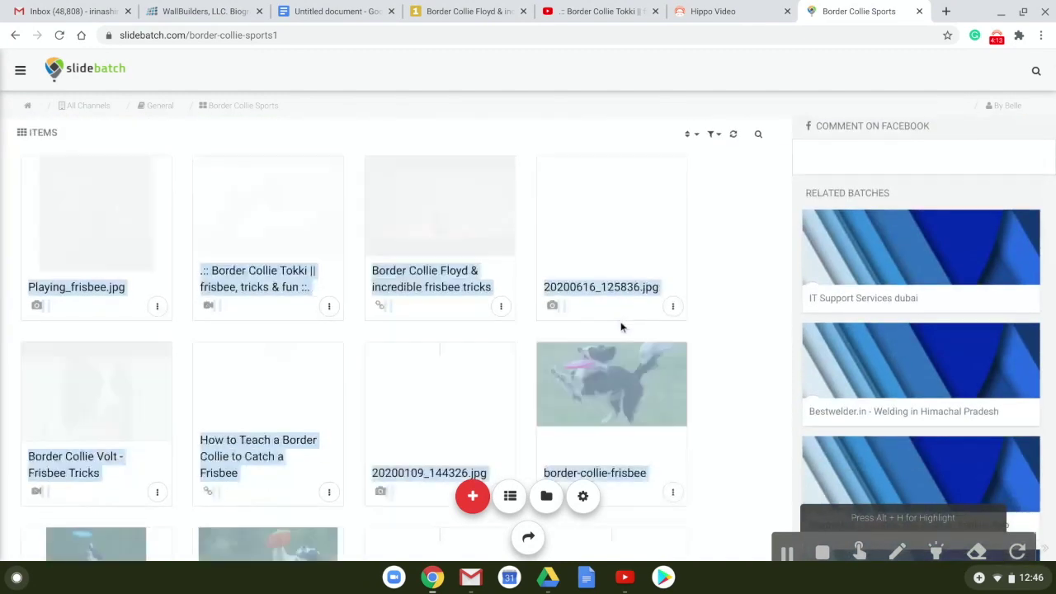
{"action": "scroll", "coordinate": [528, 338], "scroll_direction": "down", "scroll_amount": 2}
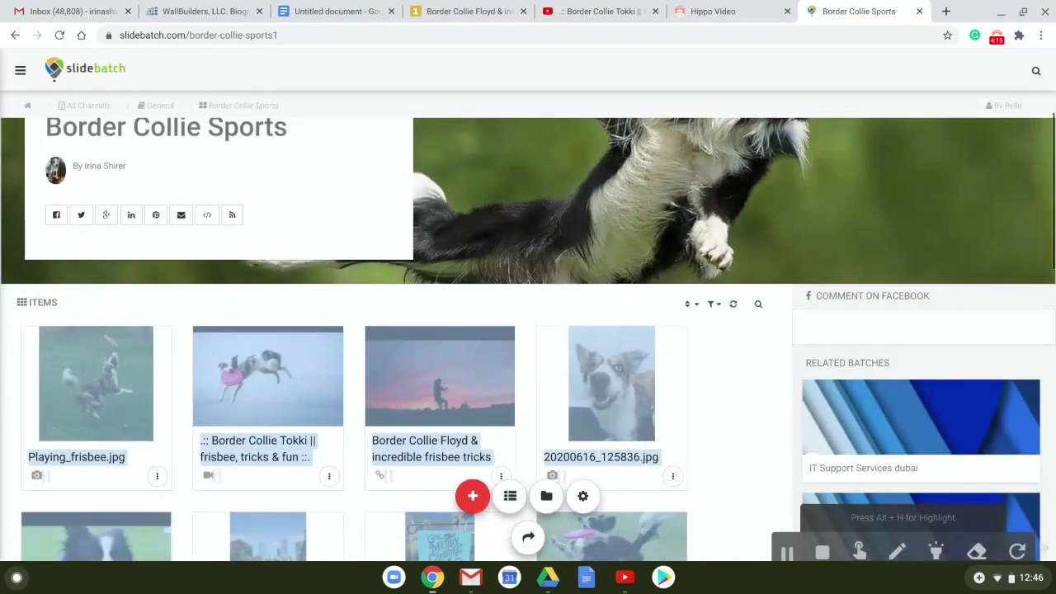
{"action": "left_click", "coordinate": [714, 362]}
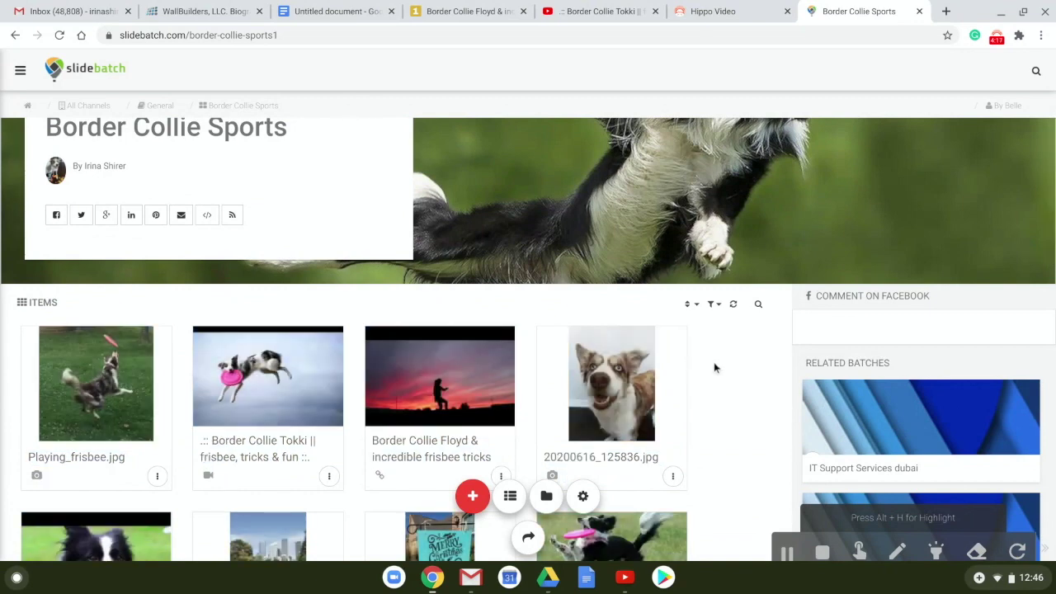
{"action": "scroll", "coordinate": [713, 368], "scroll_direction": "down", "scroll_amount": 3}
{"action": "scroll", "coordinate": [714, 368], "scroll_direction": "up", "scroll_amount": 6}
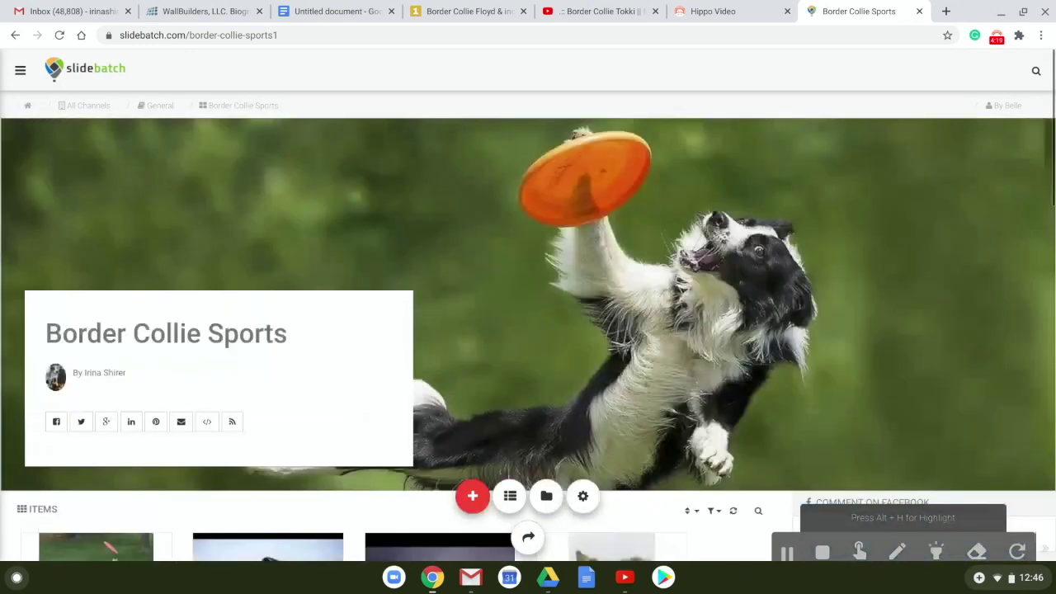